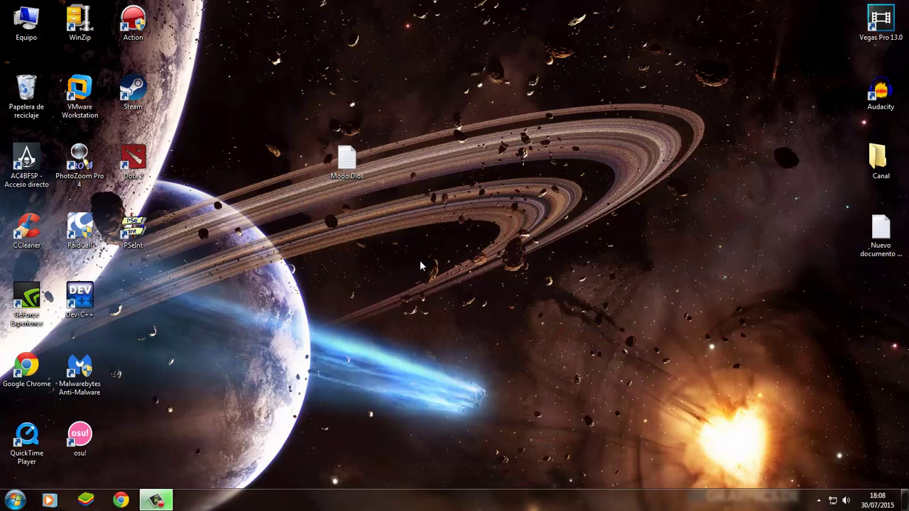
left_click_drag(271, 4, 698, 327)
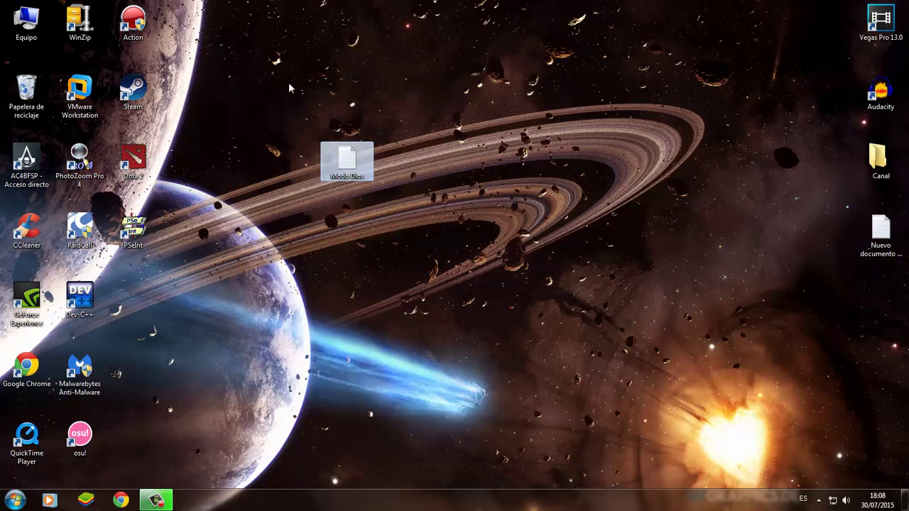
left_click_drag(245, 5, 485, 262)
left_click(268, 67)
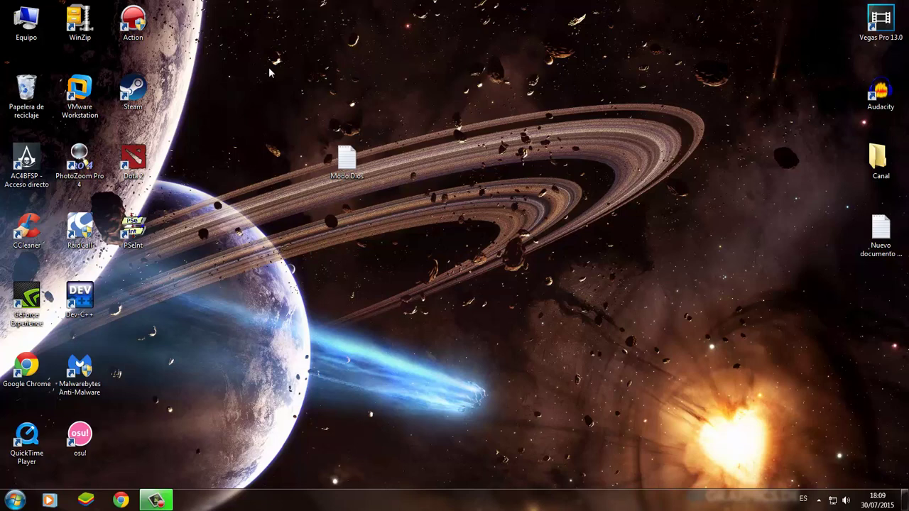
left_click_drag(254, 66, 496, 259)
left_click(252, 69)
Step: Open the Control Panel to view its categories, and close it again
left_click(15, 500)
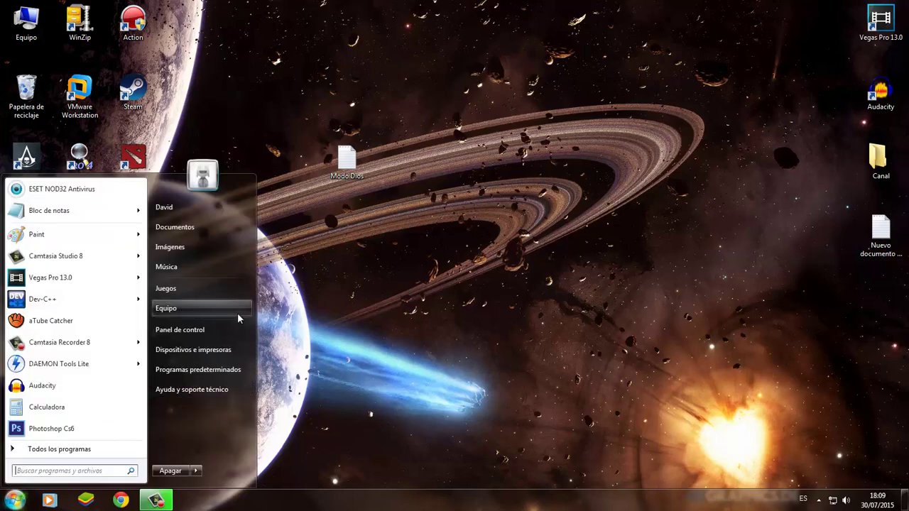
left_click(219, 331)
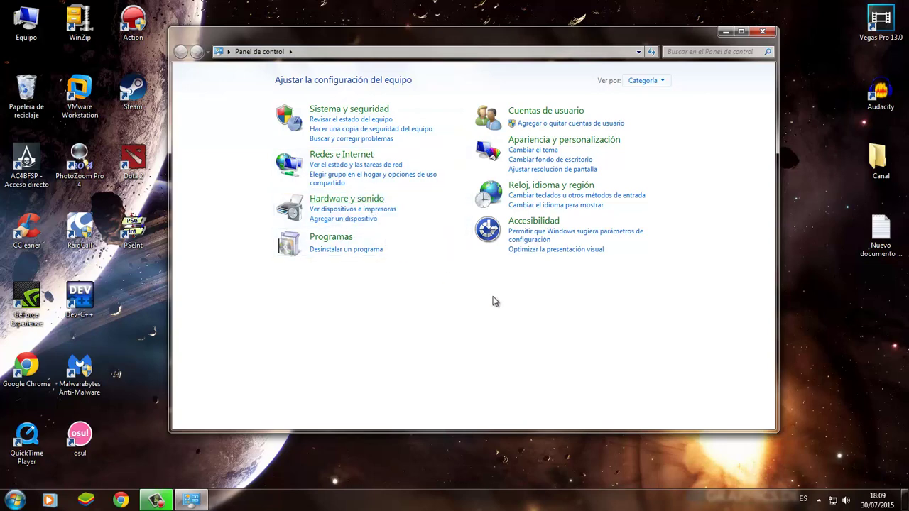
left_click(763, 32)
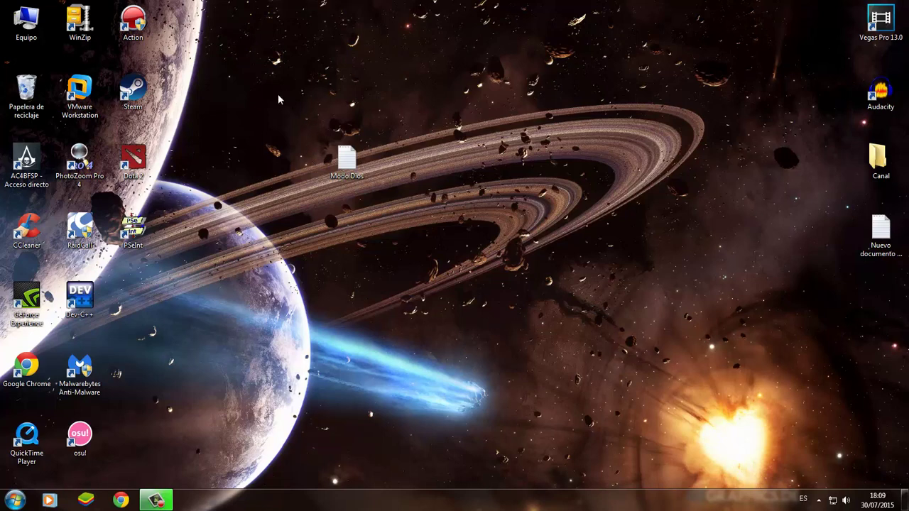
Step: Copy the whole GodMode code line from the Modo Dios text file on the desktop and close the file
double_click(353, 155)
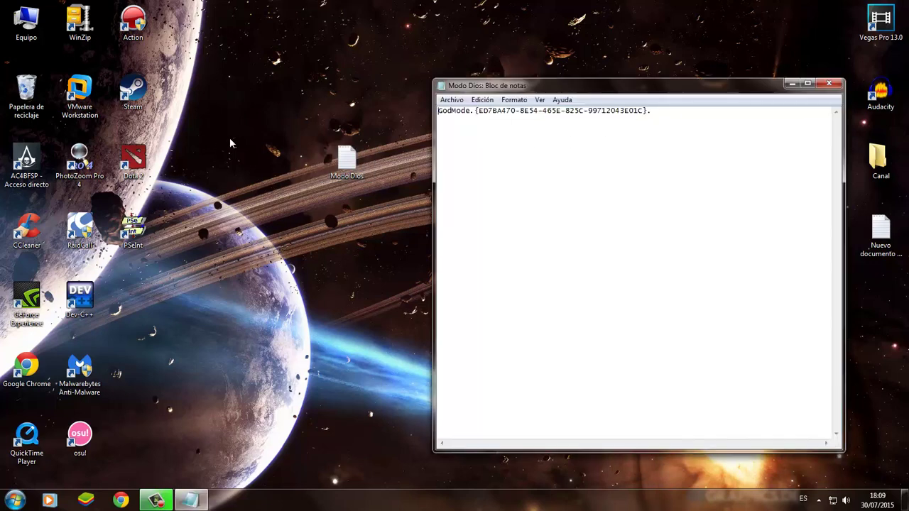
left_click_drag(651, 112, 440, 114)
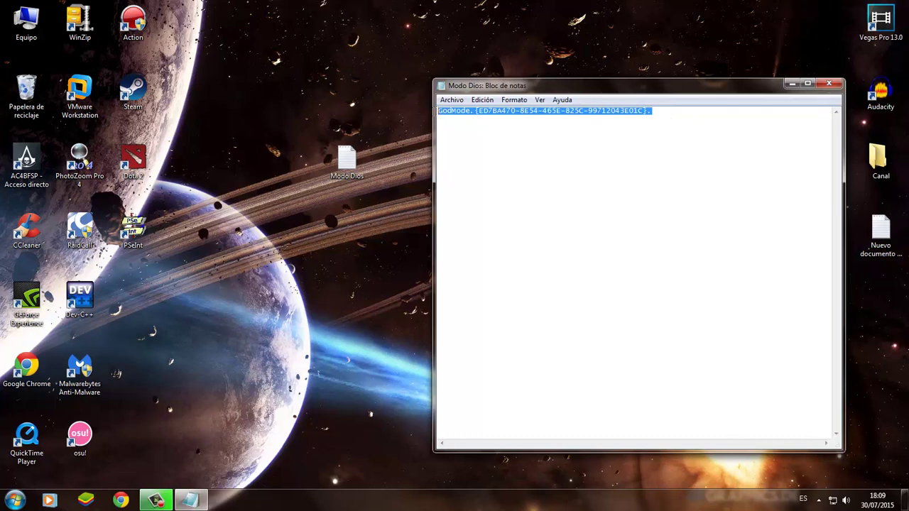
left_click(472, 111)
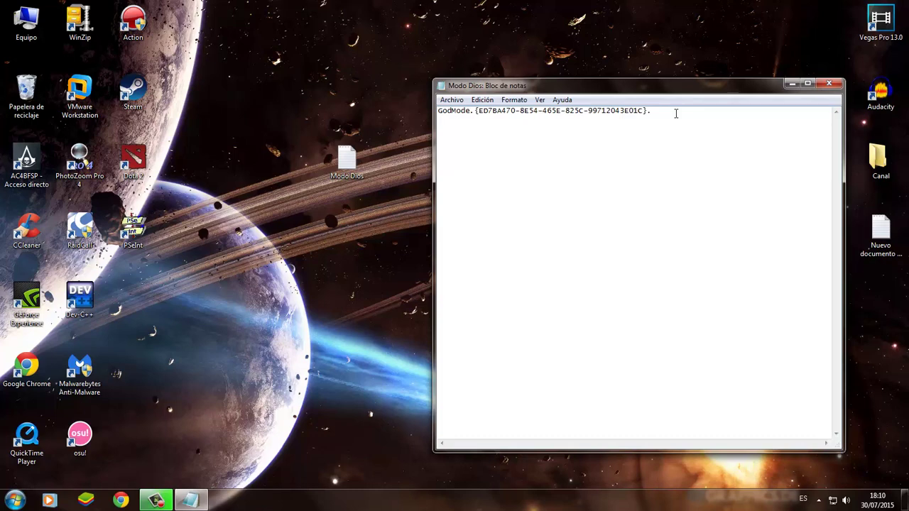
left_click_drag(676, 114, 426, 120)
key("ctrl+c")
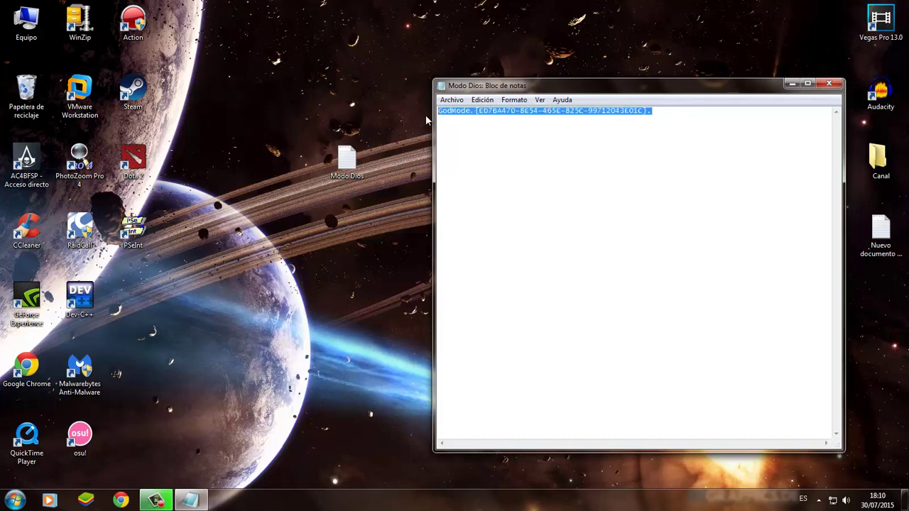
left_click(829, 84)
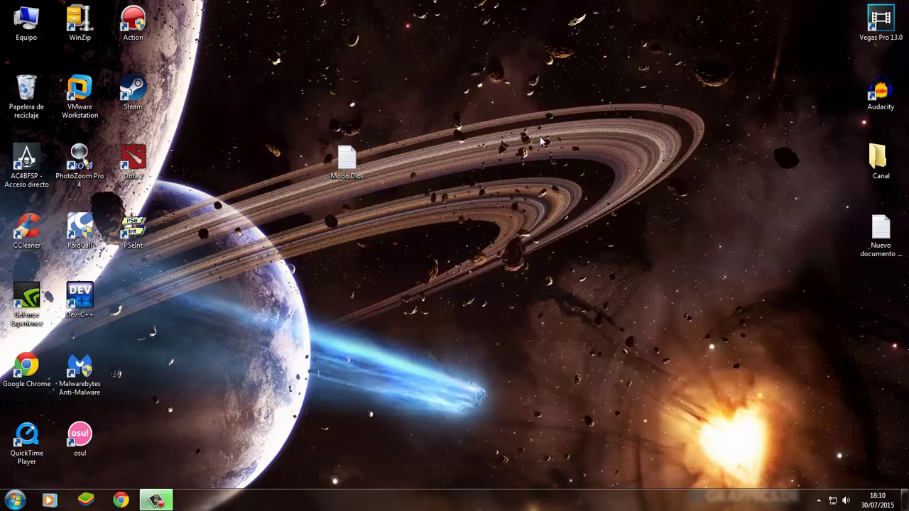
Step: Create a new desktop folder named with the copied code GodMode.{ED7BA470-8E54-465E-825C-99712043E01C}
right_click(421, 105)
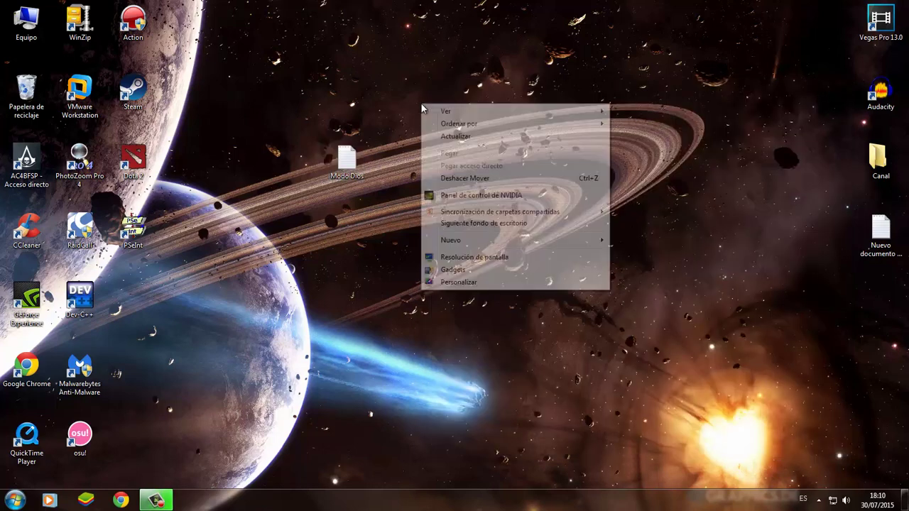
mouse_move(579, 247)
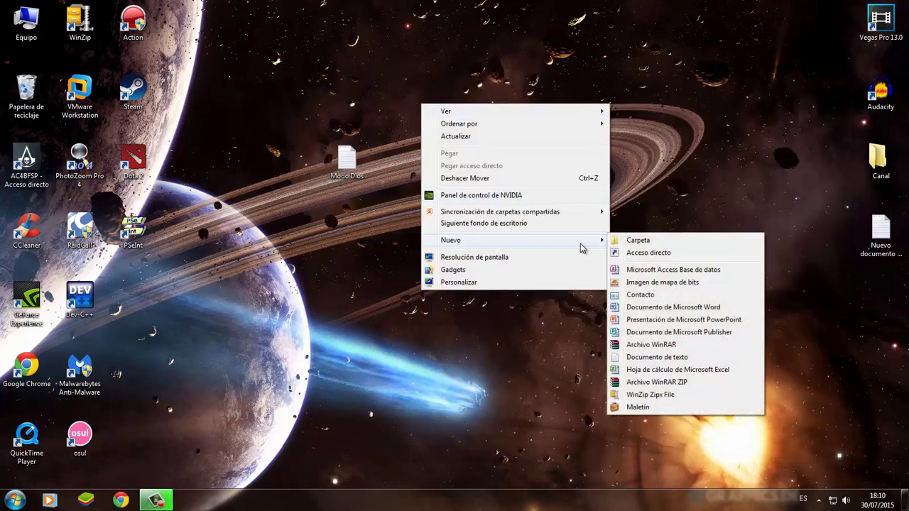
left_click(626, 238)
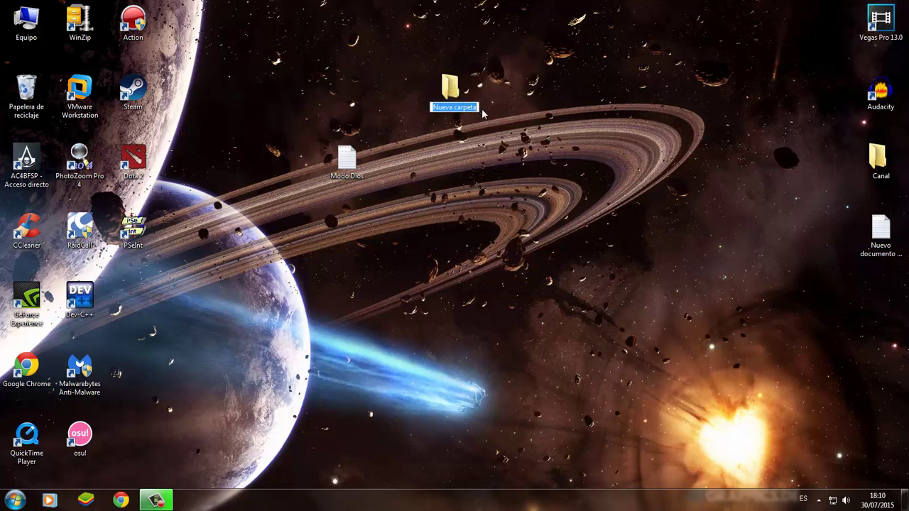
key("ctrl+v")
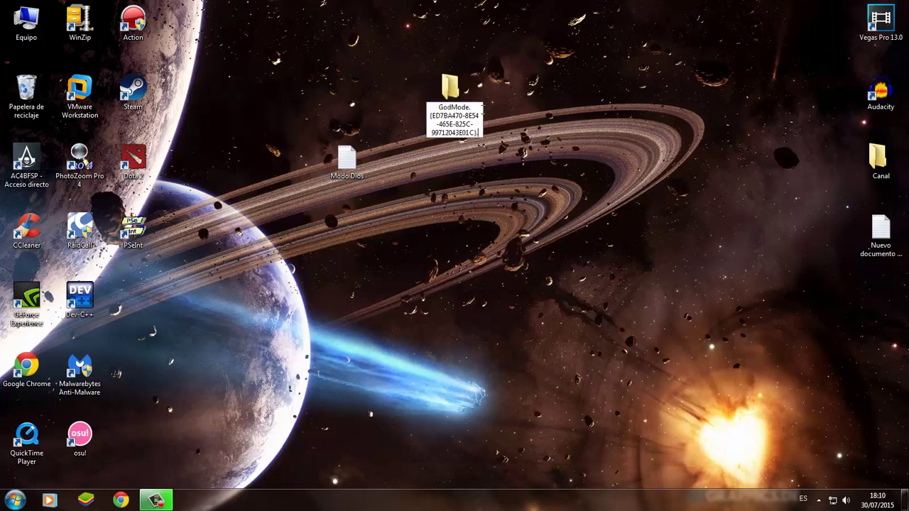
key("Return")
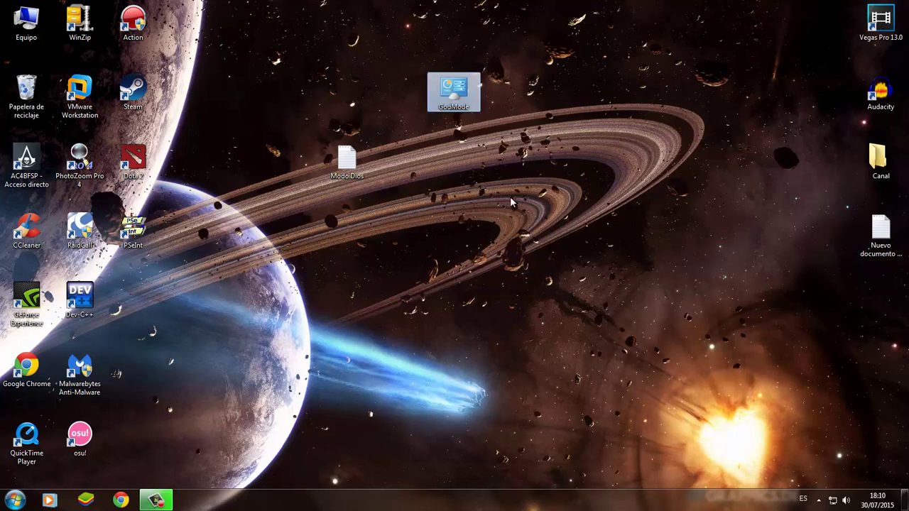
Step: Move the GodMode icon to the free spot beneath the PSeInt shortcut on the desktop
left_click(505, 158)
left_click_drag(390, 47, 566, 213)
left_click(393, 36)
left_click_drag(443, 96, 125, 298)
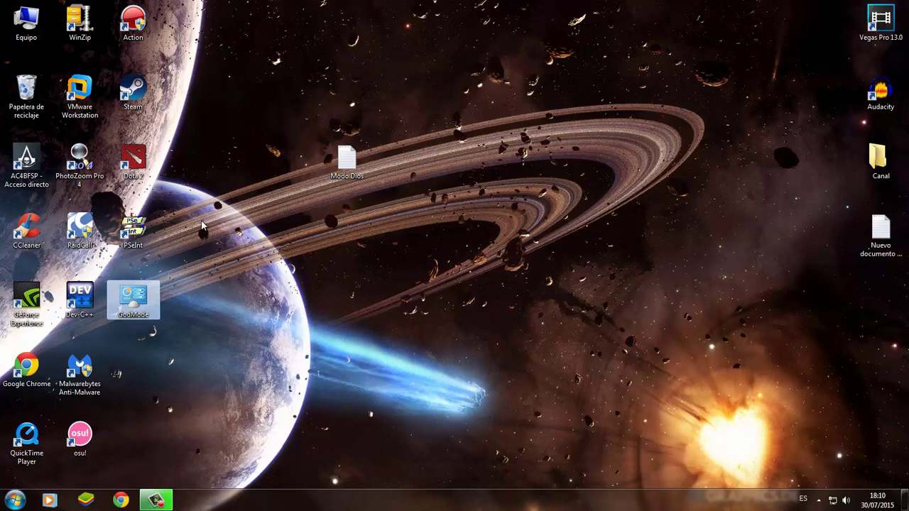
Step: Open the GodMode folder in a maximized window and skim its first groups of settings
double_click(150, 300)
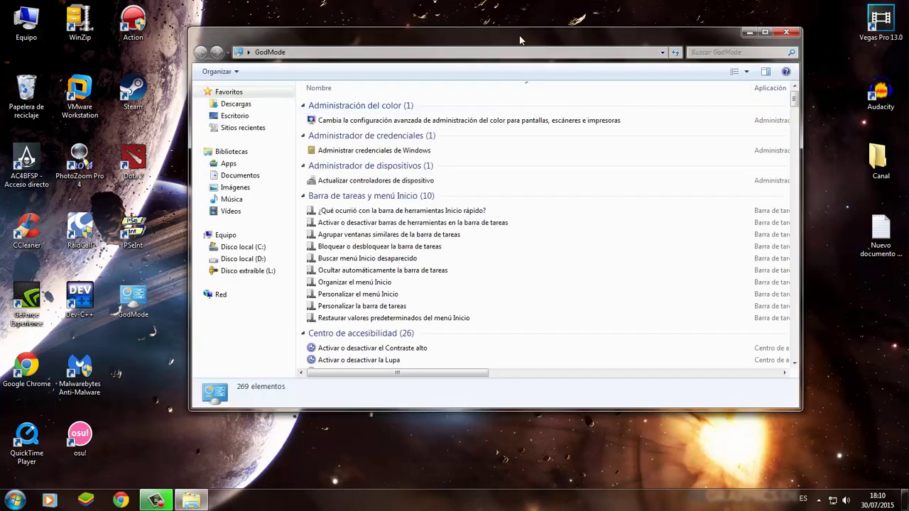
double_click(519, 40)
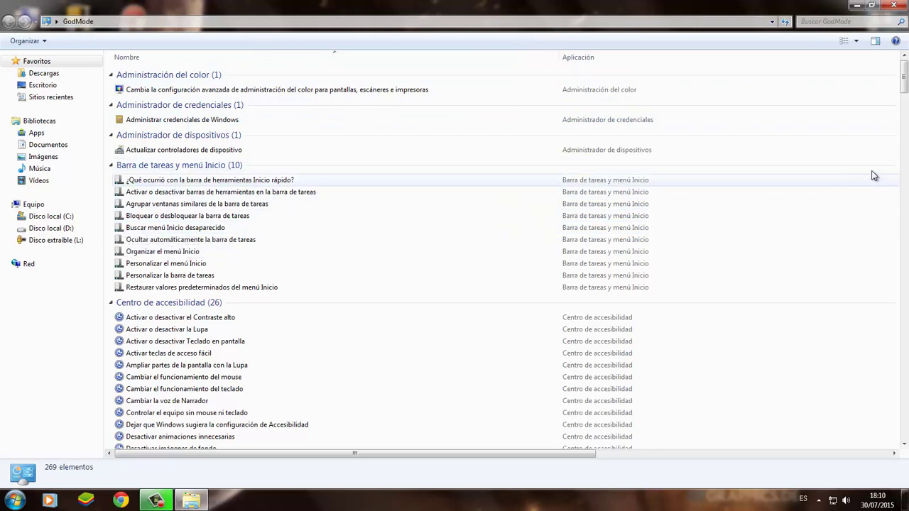
left_click_drag(905, 83, 905, 157)
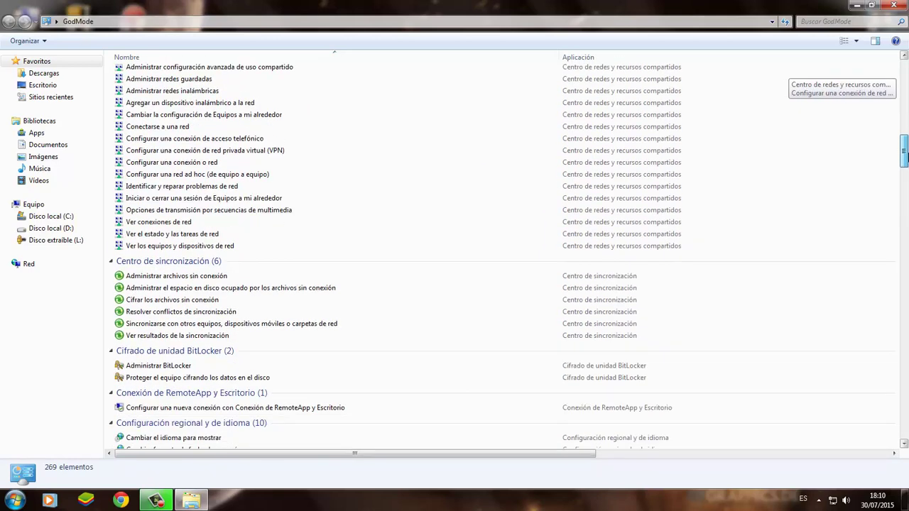
left_click_drag(905, 158, 904, 78)
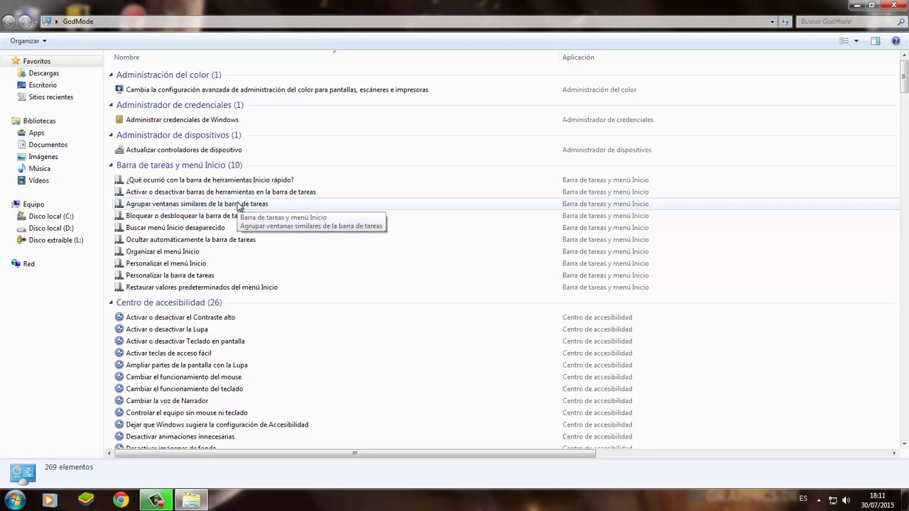
Step: Browse the GodMode settings groups down to Windows Update, including administrative tools, performance, mouse and power options, and close the folder
scroll(242, 207, "down", 20)
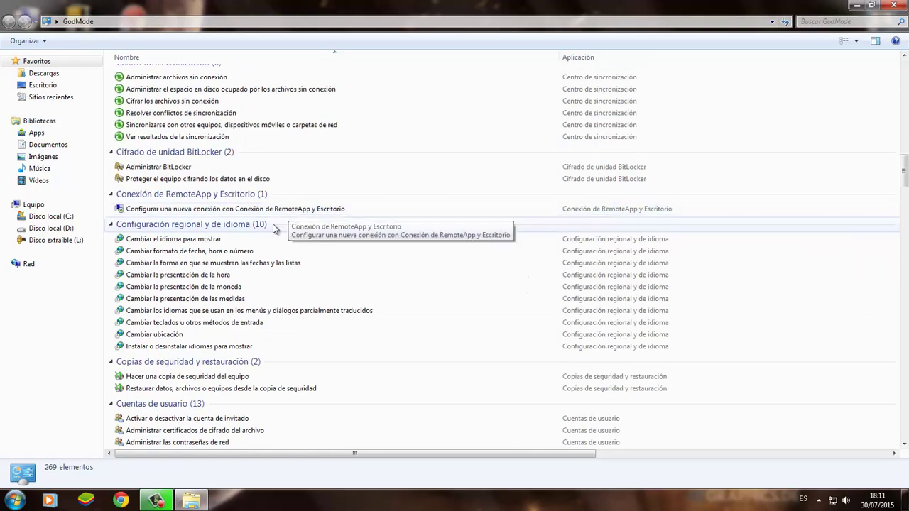
scroll(274, 227, "down", 20)
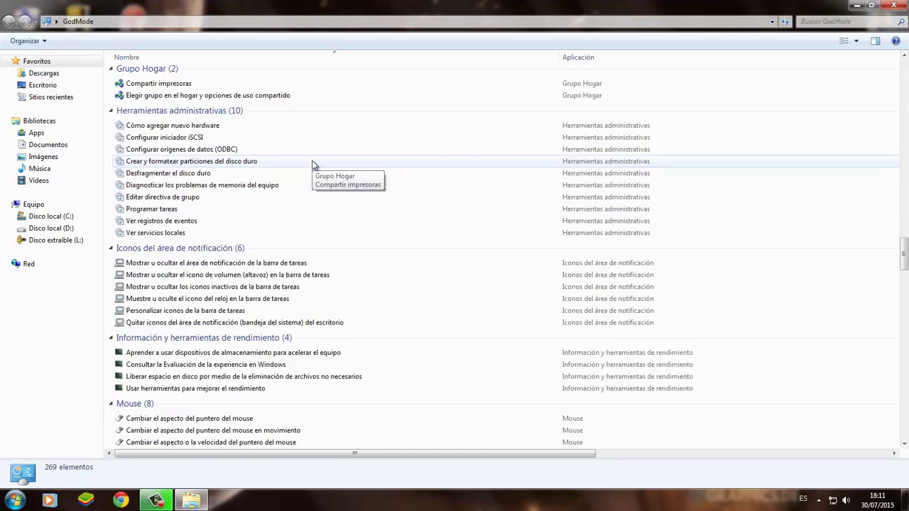
scroll(385, 244, "down", 6)
scroll(377, 242, "up", 4)
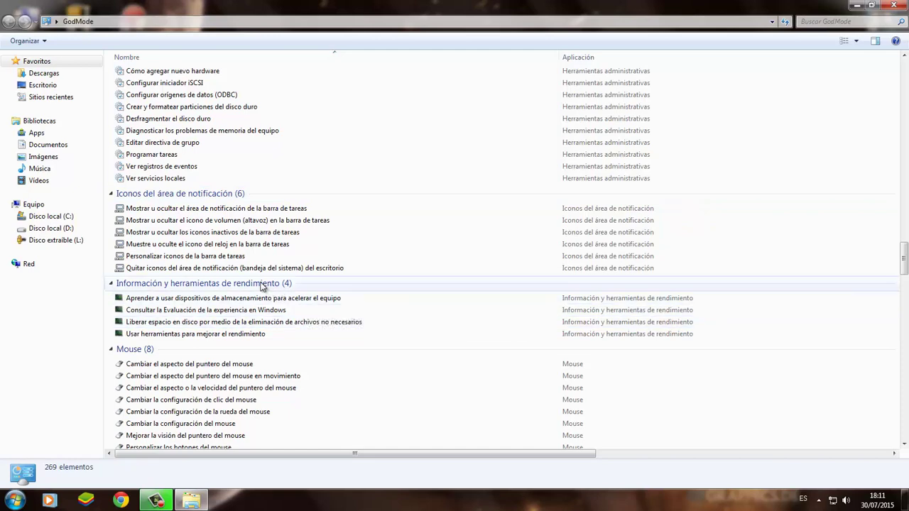
scroll(376, 247, "down", 4)
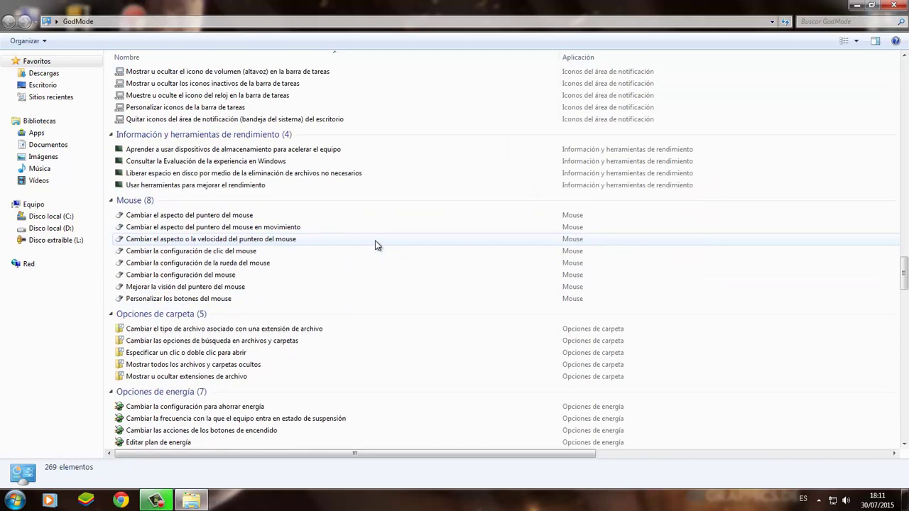
scroll(227, 171, "down", 6)
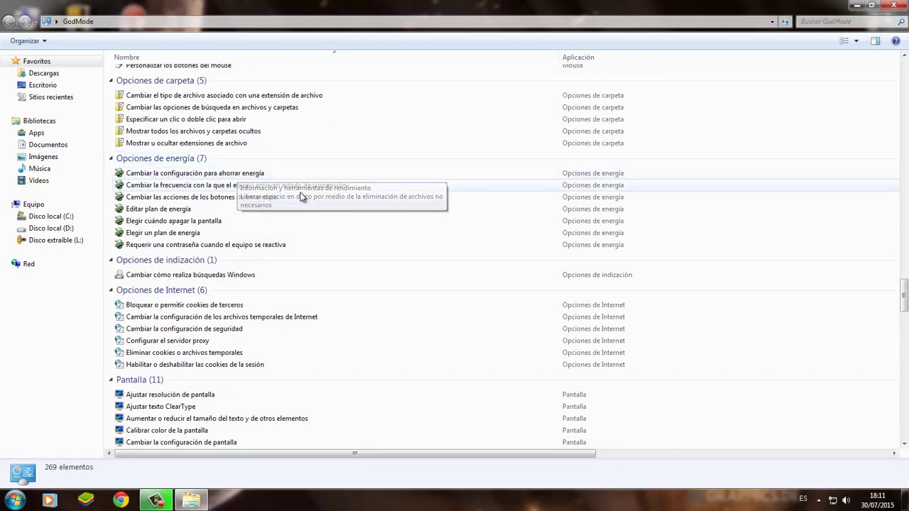
scroll(294, 196, "down", 20)
scroll(285, 192, "down", 3)
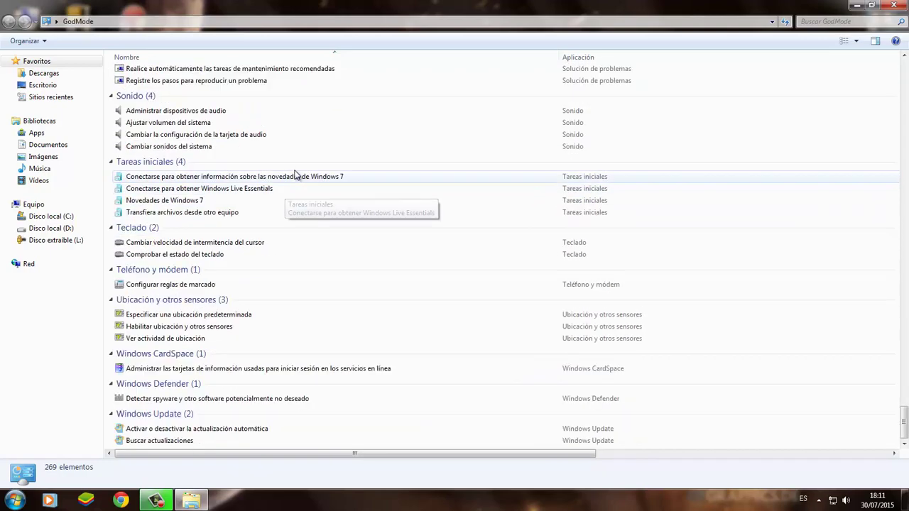
scroll(289, 173, "up", 2)
scroll(294, 177, "down", 2)
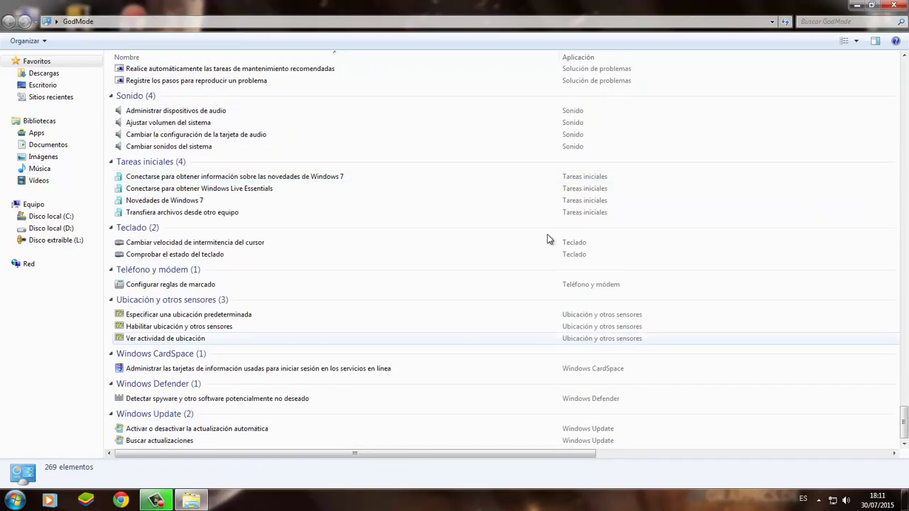
left_click(893, 5)
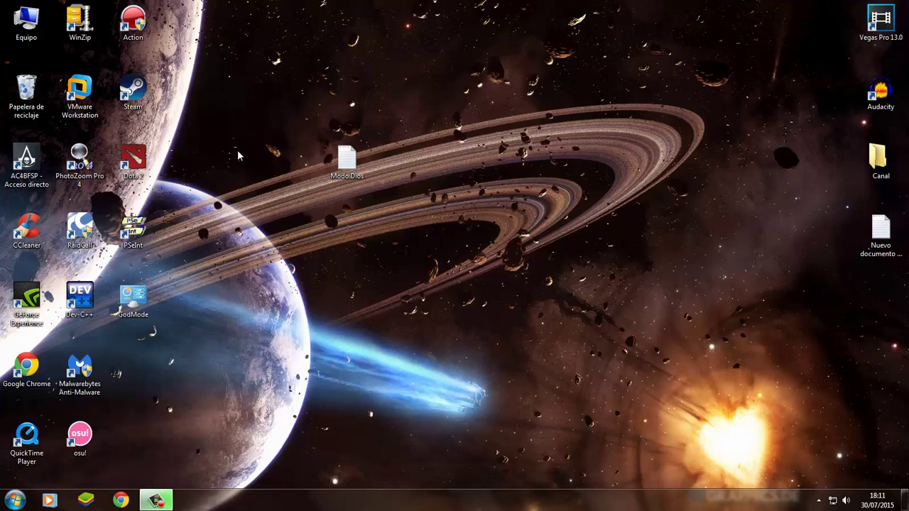
left_click_drag(236, 106, 484, 209)
left_click(244, 274)
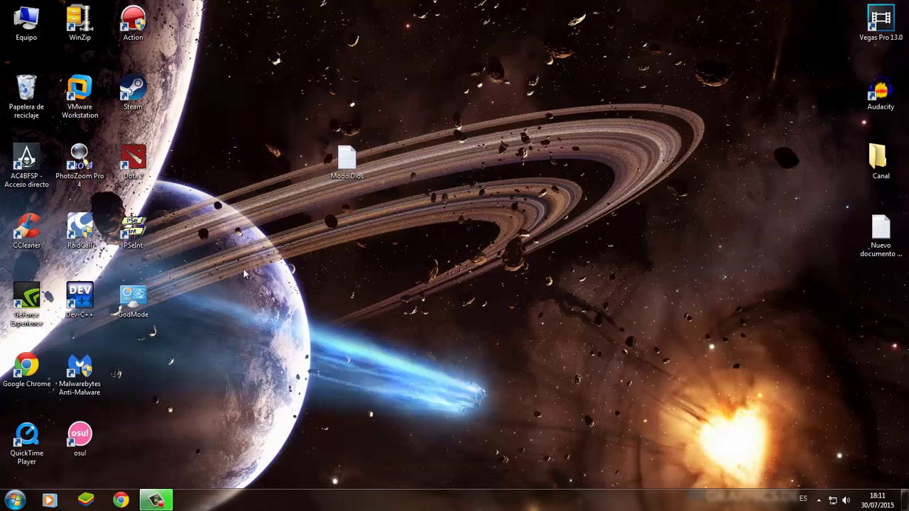
Step: Delete the GodMode folder from the desktop
double_click(142, 296)
key("alt+F4")
key("Delete")
key("Return")
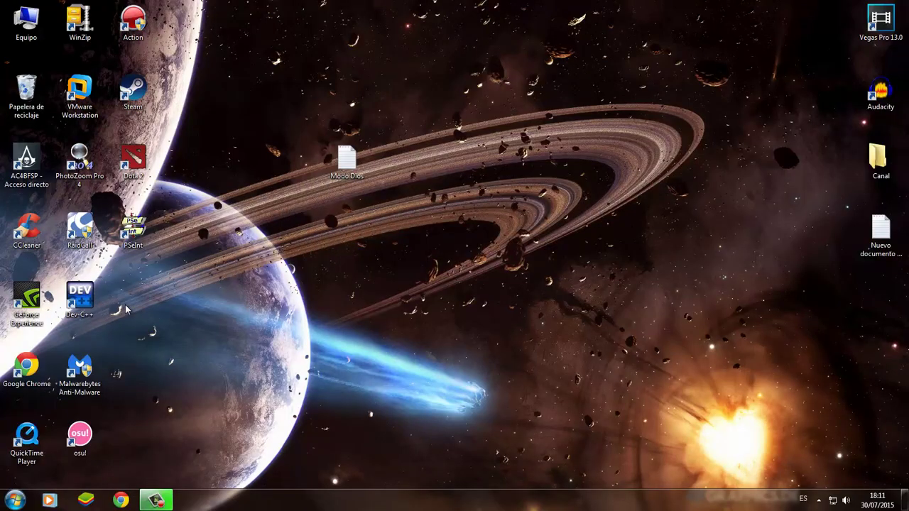
Step: Move the Modo Dios text file from the desktop into the Canal folder
left_click_drag(346, 159, 310, 136)
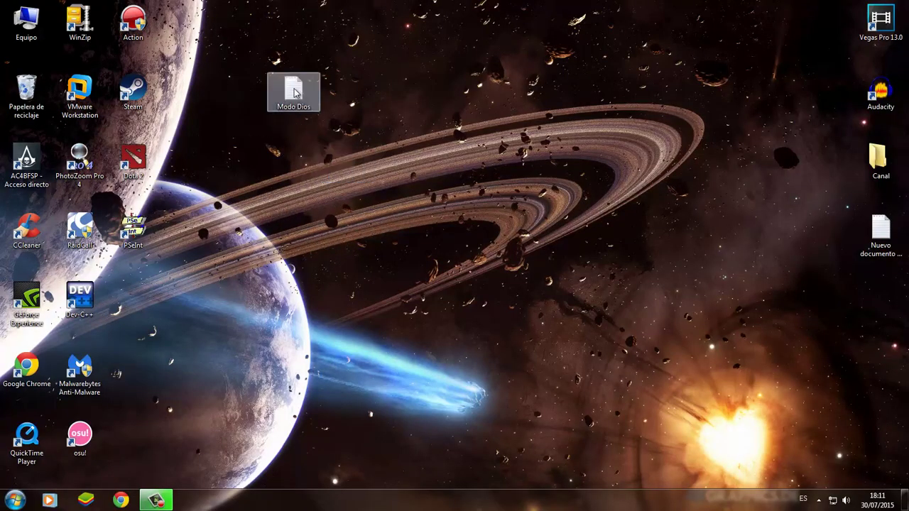
left_click_drag(294, 93, 876, 158)
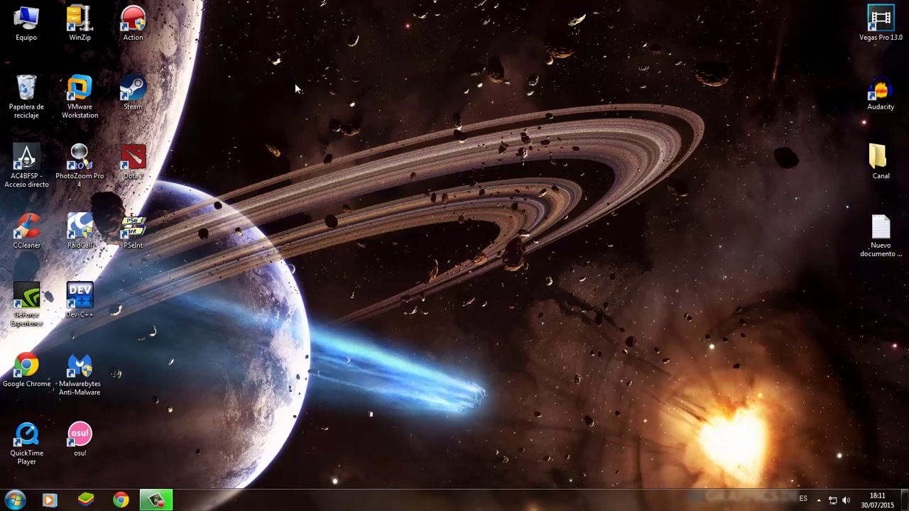
left_click_drag(305, 2, 2, 482)
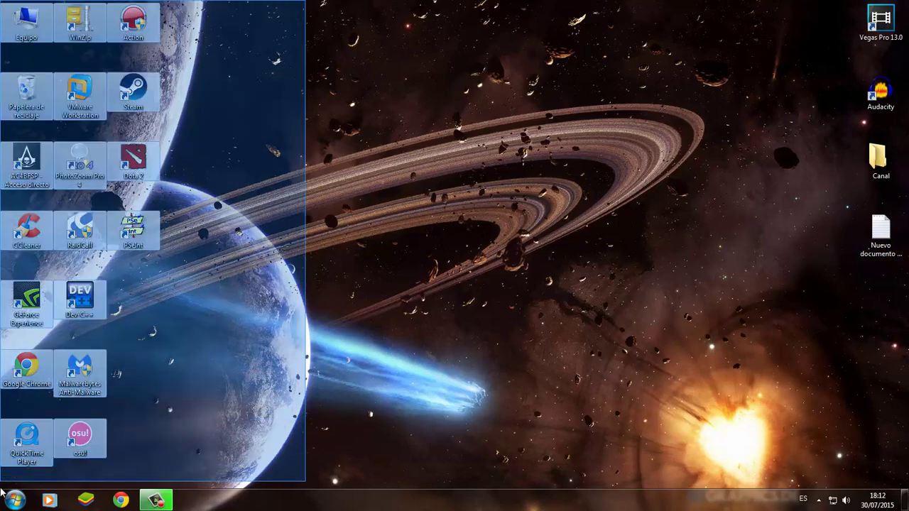
left_click(280, 3)
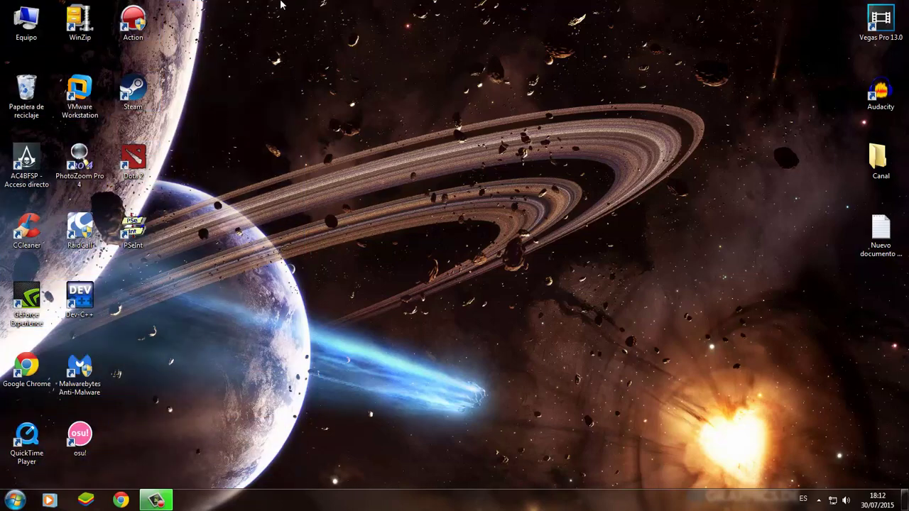